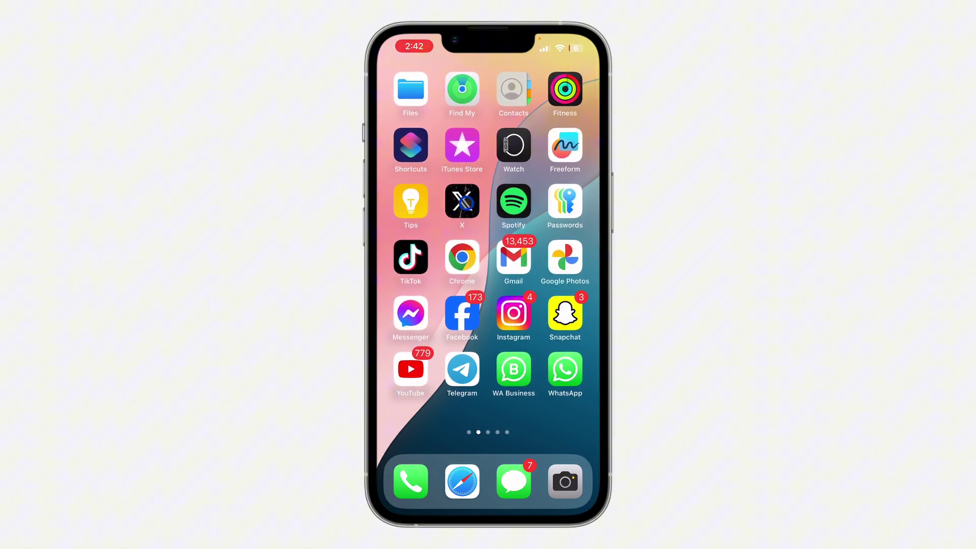
- Launch X and expand Settings and Support in the account side menu
left_click(461, 200)
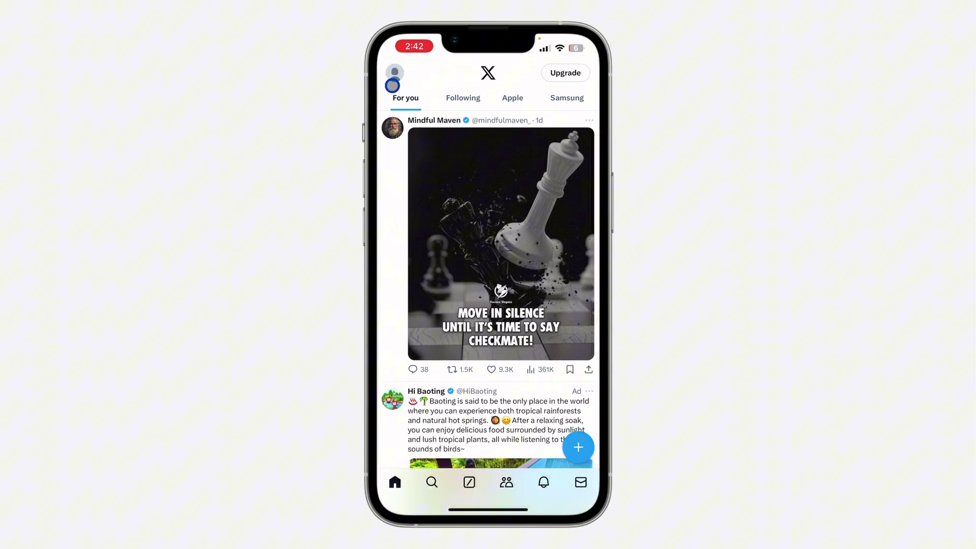
left_click(395, 74)
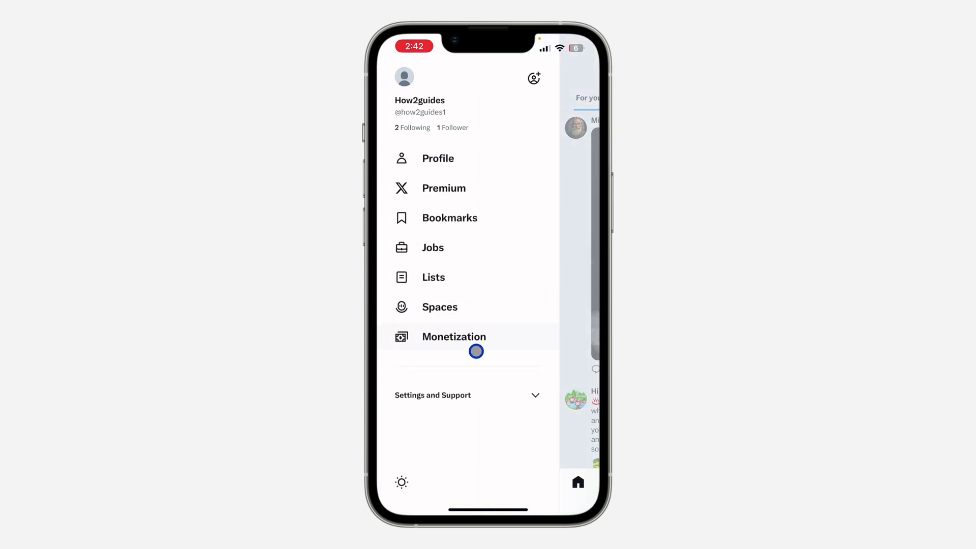
left_click(501, 396)
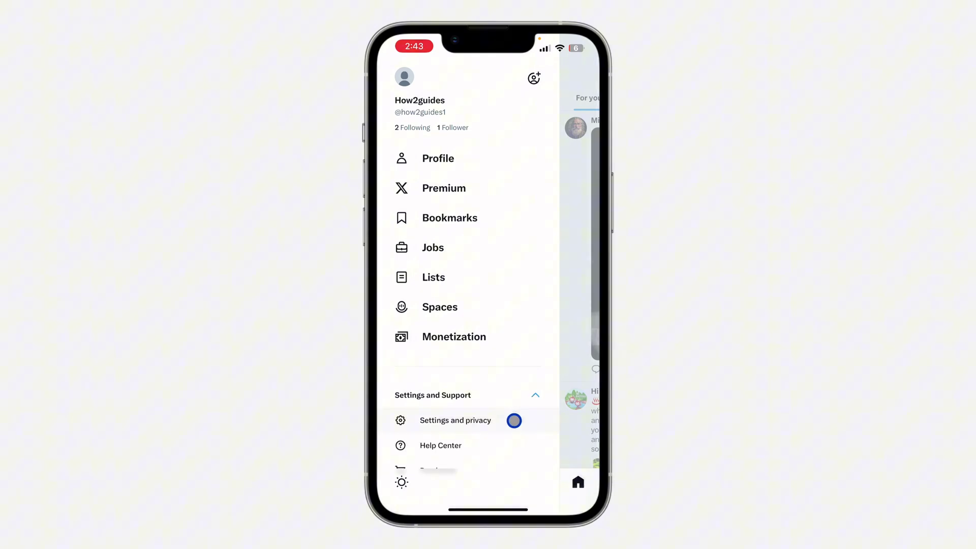
- Navigate through Settings and privacy and Security and account access to the Security page
left_click(514, 422)
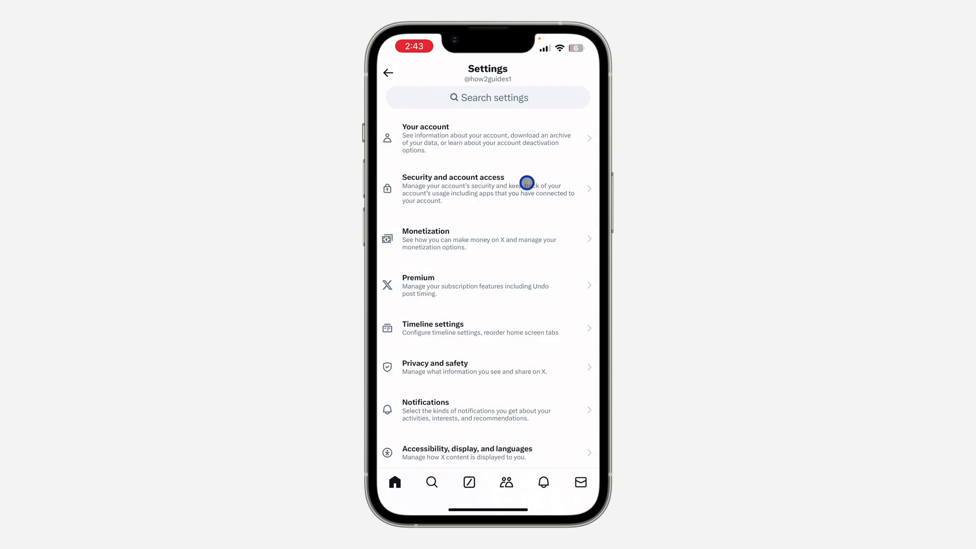
left_click(527, 183)
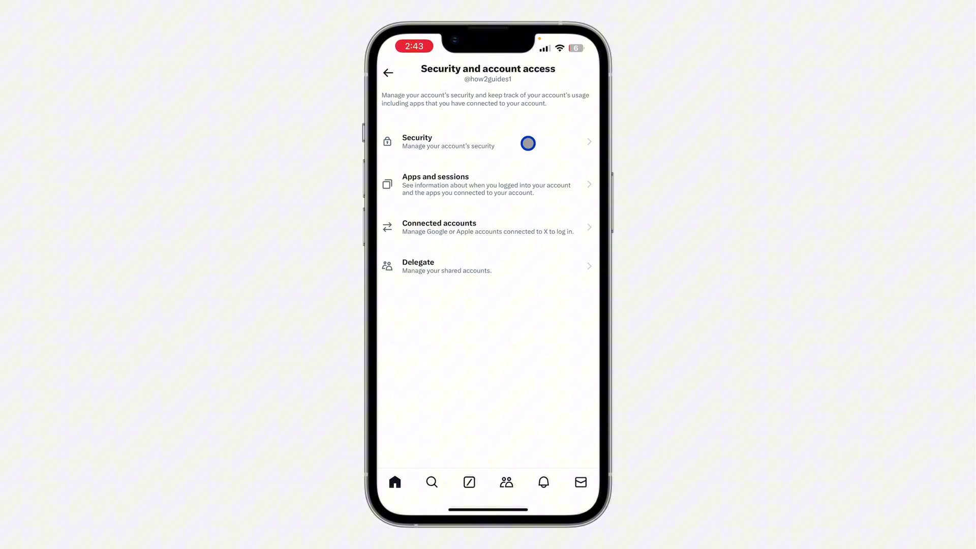
left_click(526, 141)
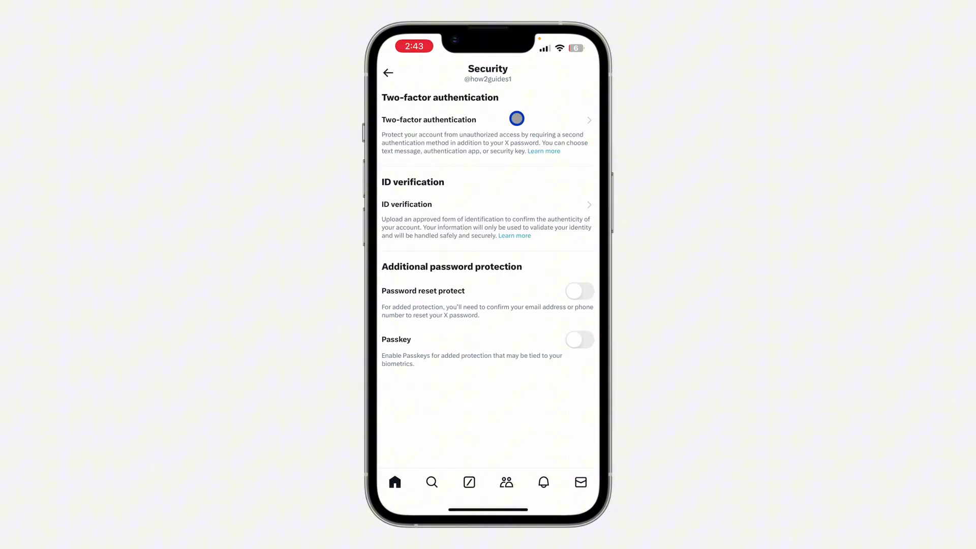
- Show the two-factor authentication methods with Authentication app currently enabled
left_click(518, 118)
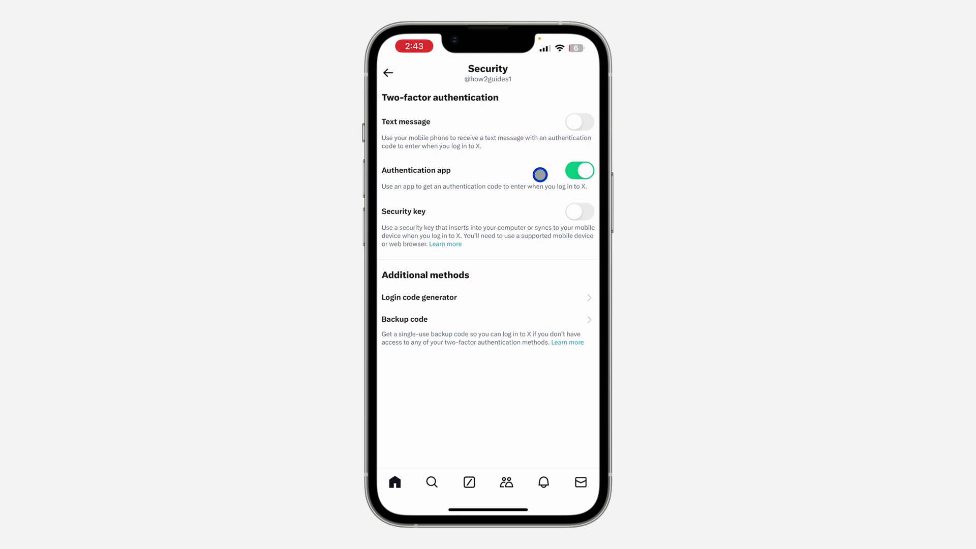
- Switch off the Authentication app method and confirm with the saved account password
left_click(580, 170)
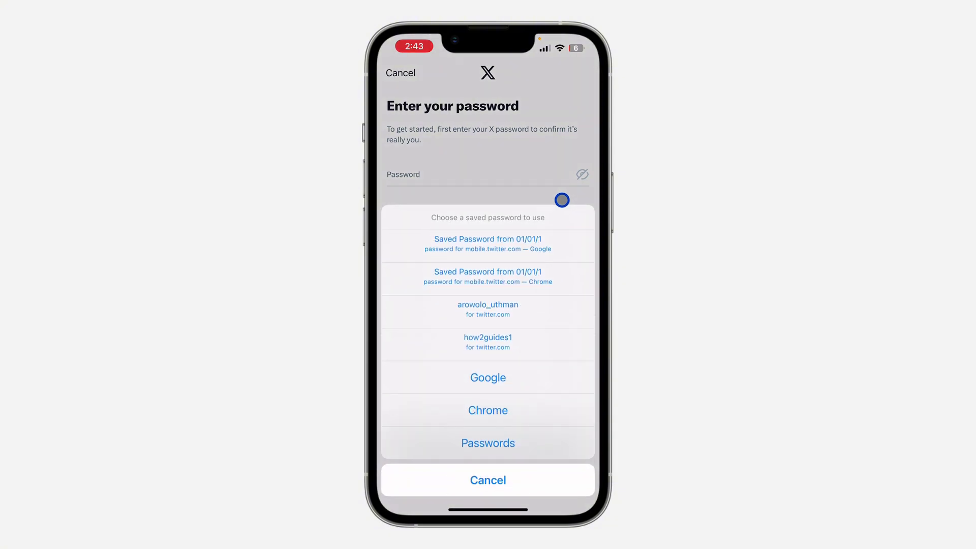
left_click(561, 200)
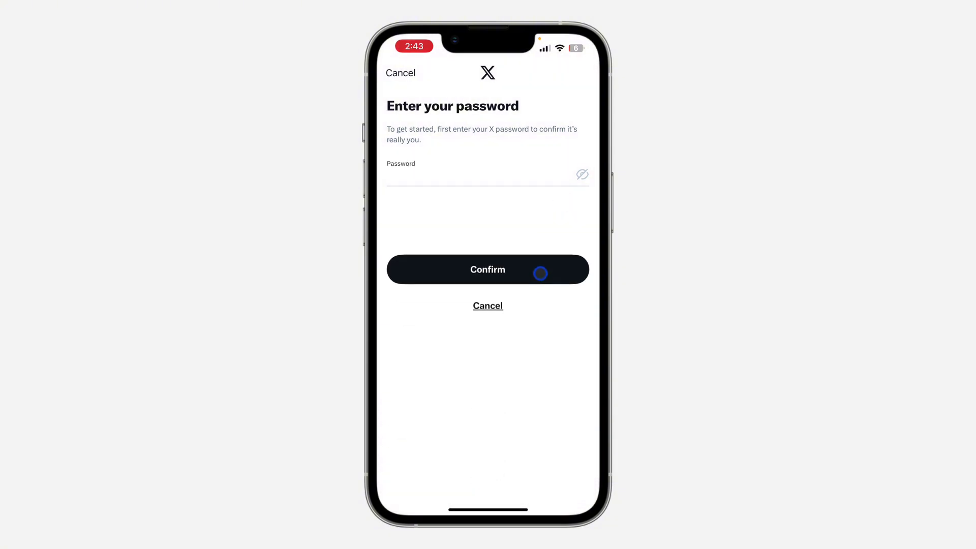
left_click(540, 273)
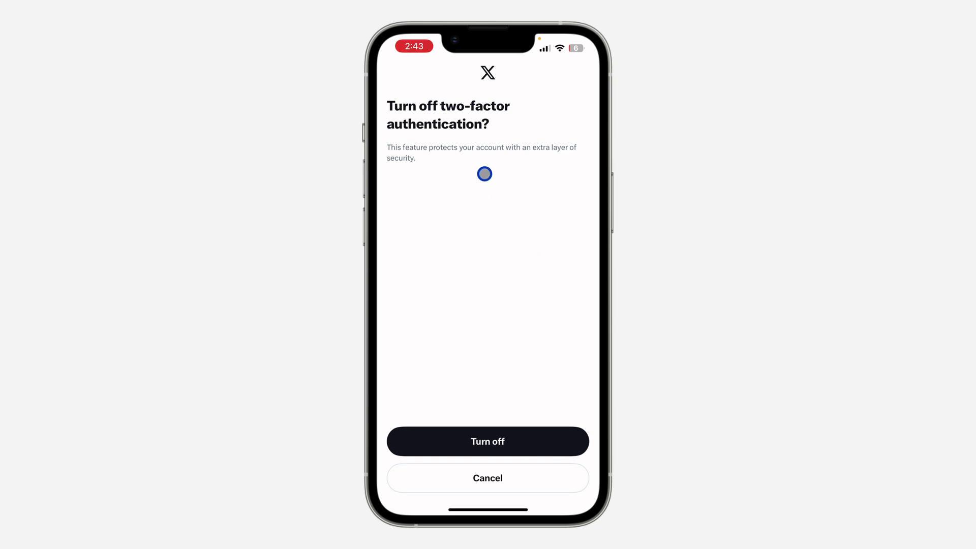
- Confirm Turn off so text message, authentication app and security key are all disabled
left_click(536, 441)
left_click(531, 440)
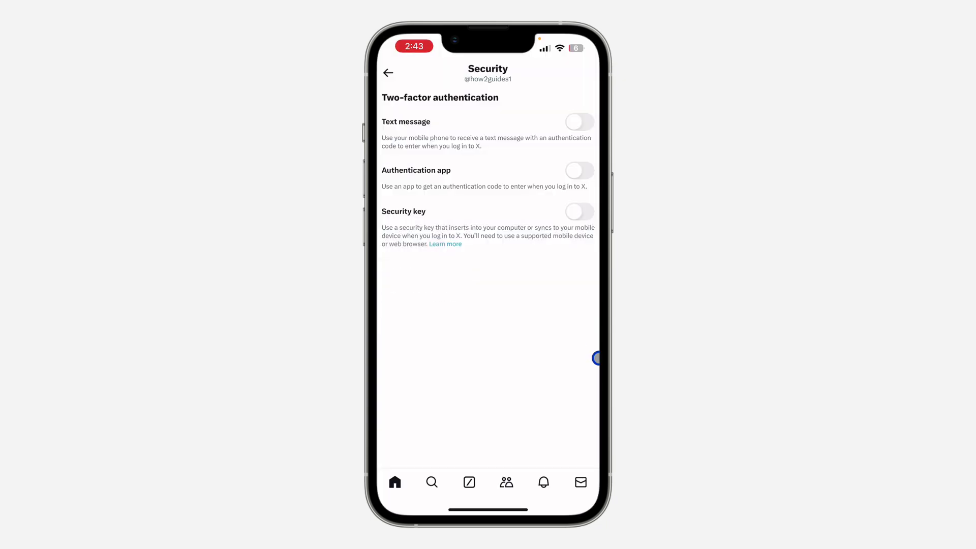